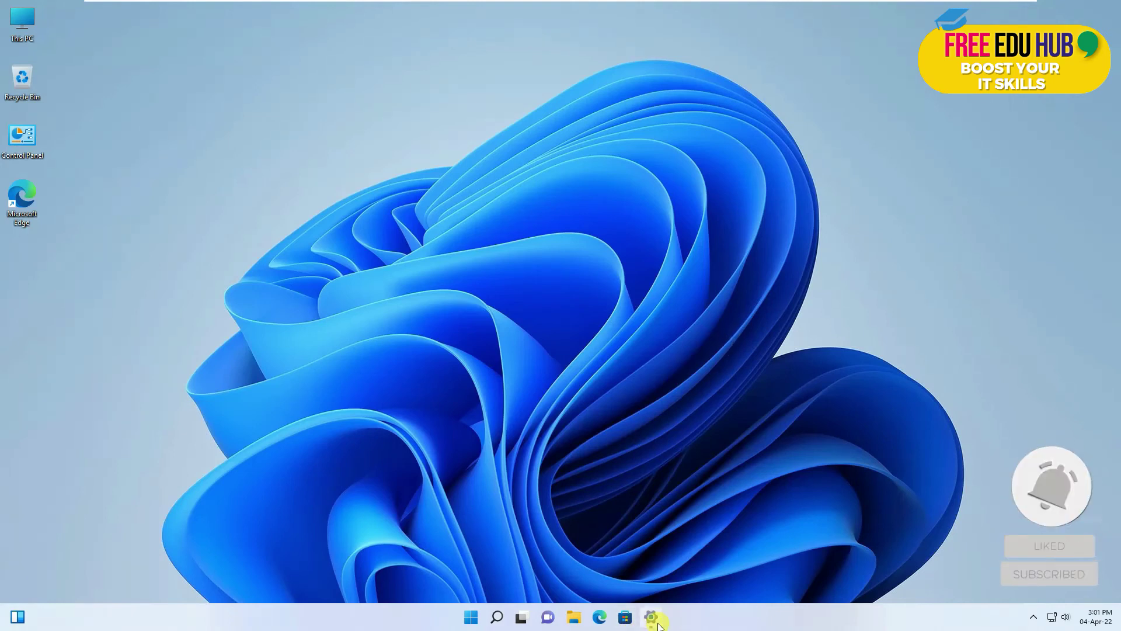
# Step: Restore Settings on System > Activation, showing Windows 11 Pro as active
pyautogui.click(651, 616)
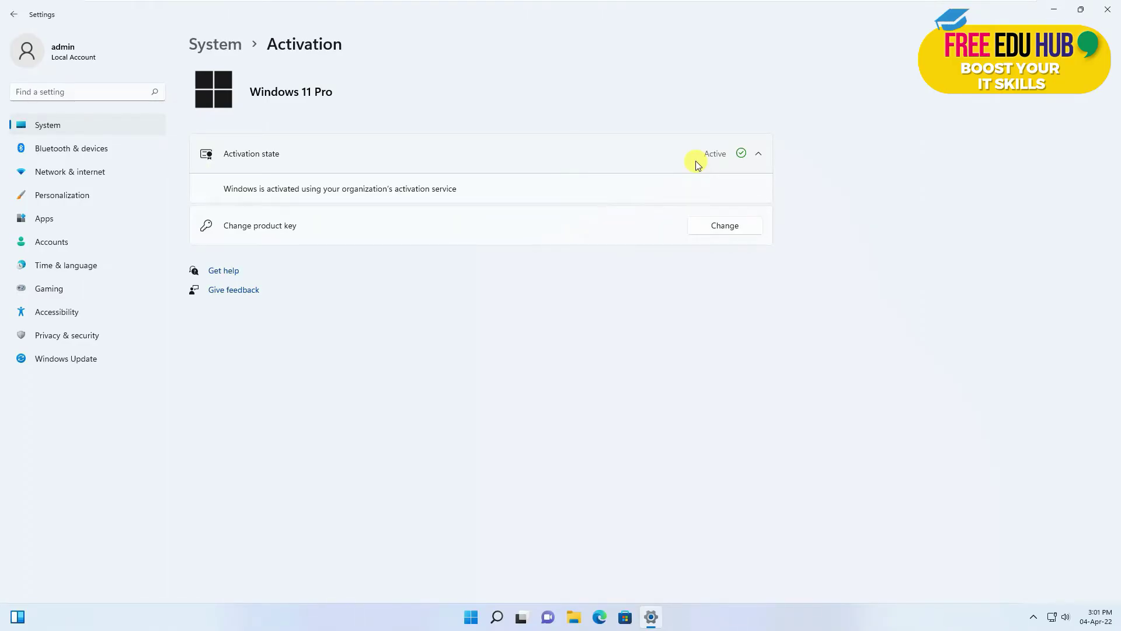
# Step: Close Settings and run Command Prompt as administrator from the Start menu
pyautogui.click(1107, 9)
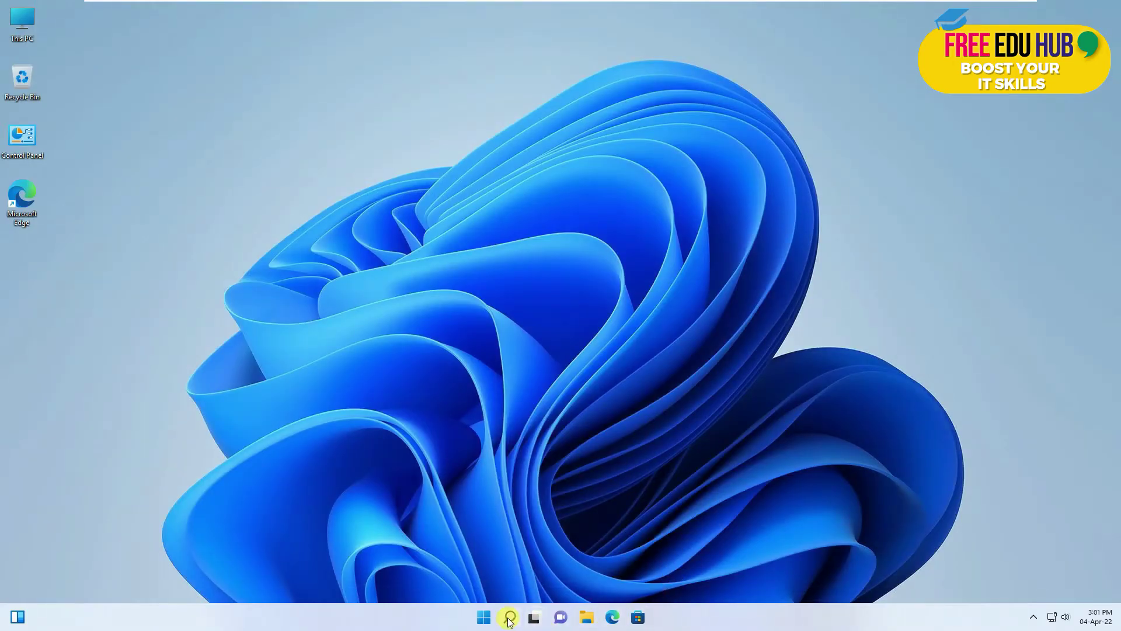
pyautogui.click(483, 617)
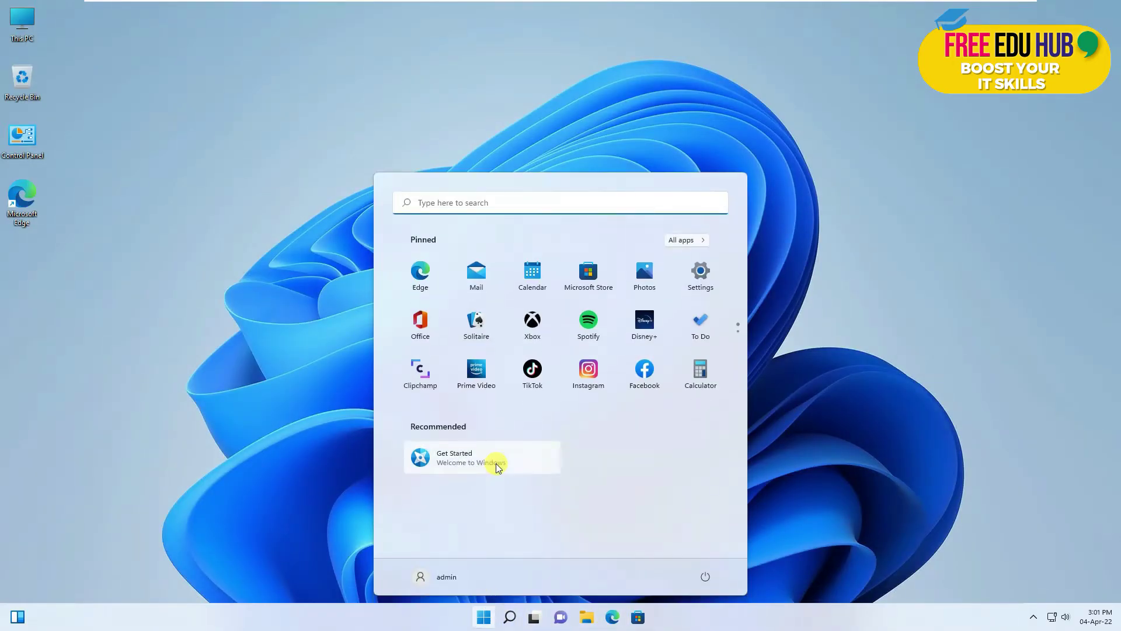
pyautogui.write('cmd')
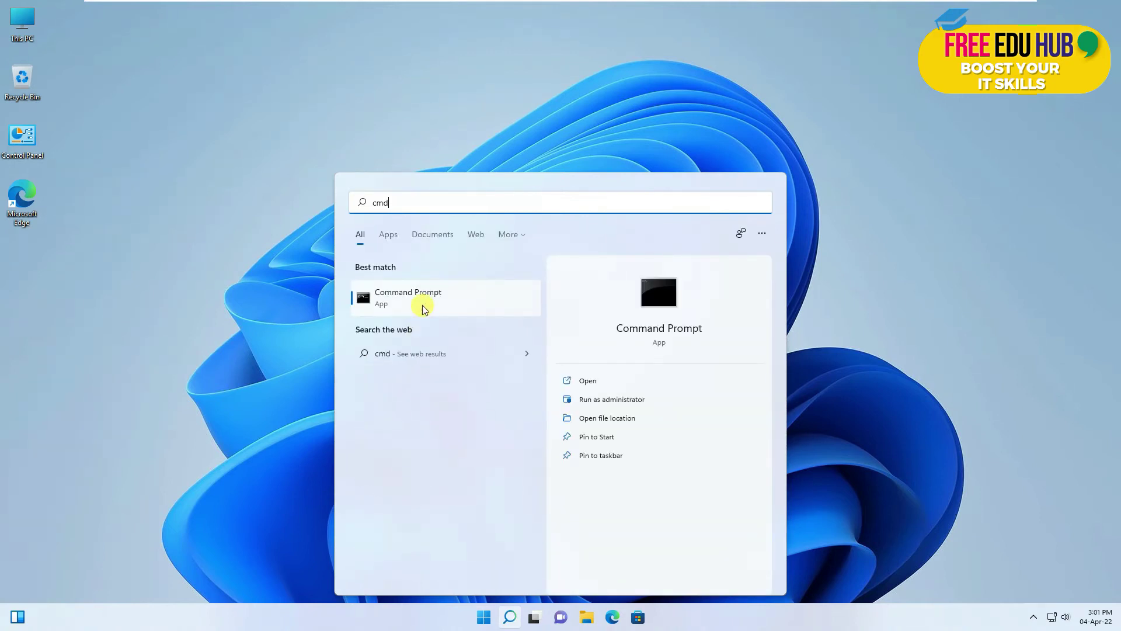
pyautogui.rightClick(423, 304)
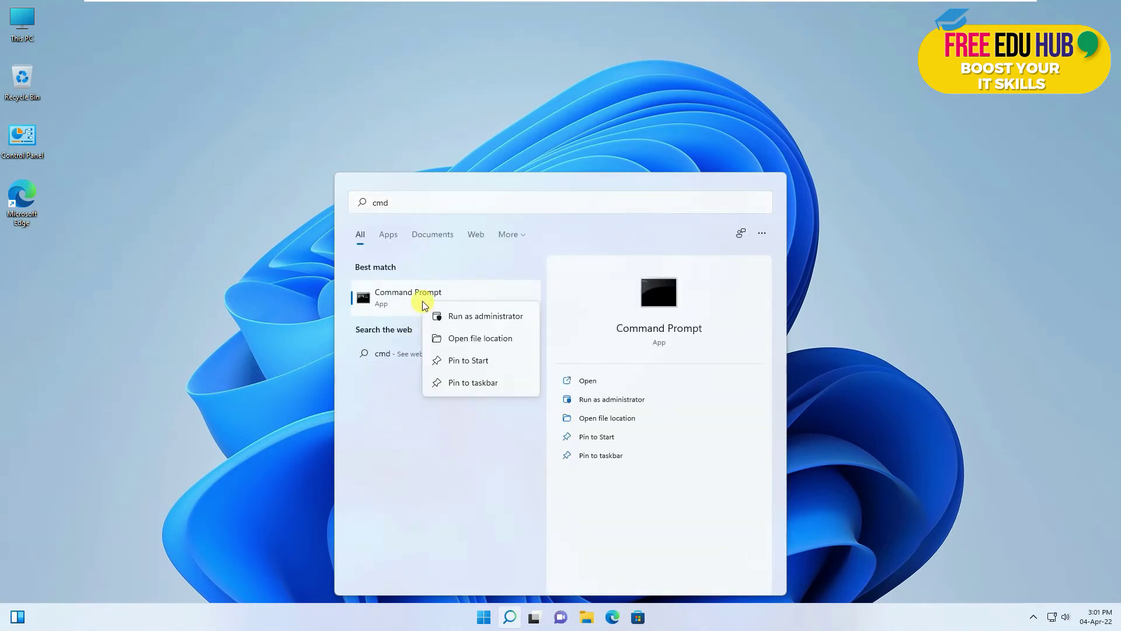
pyautogui.click(474, 317)
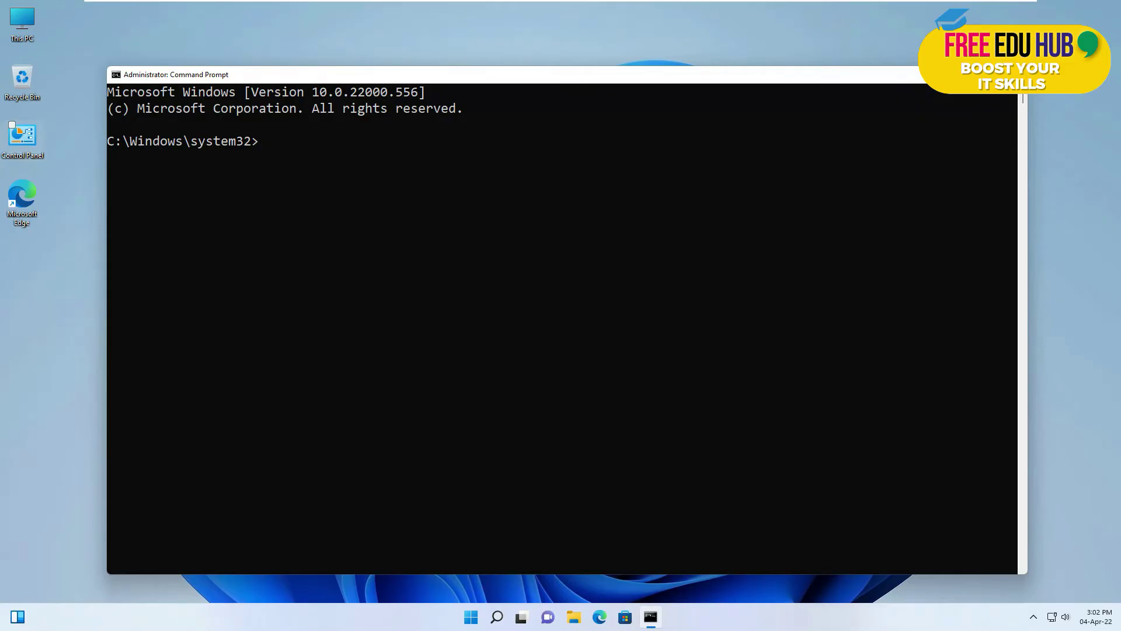
pyautogui.write('sl')
pyautogui.write('mg')
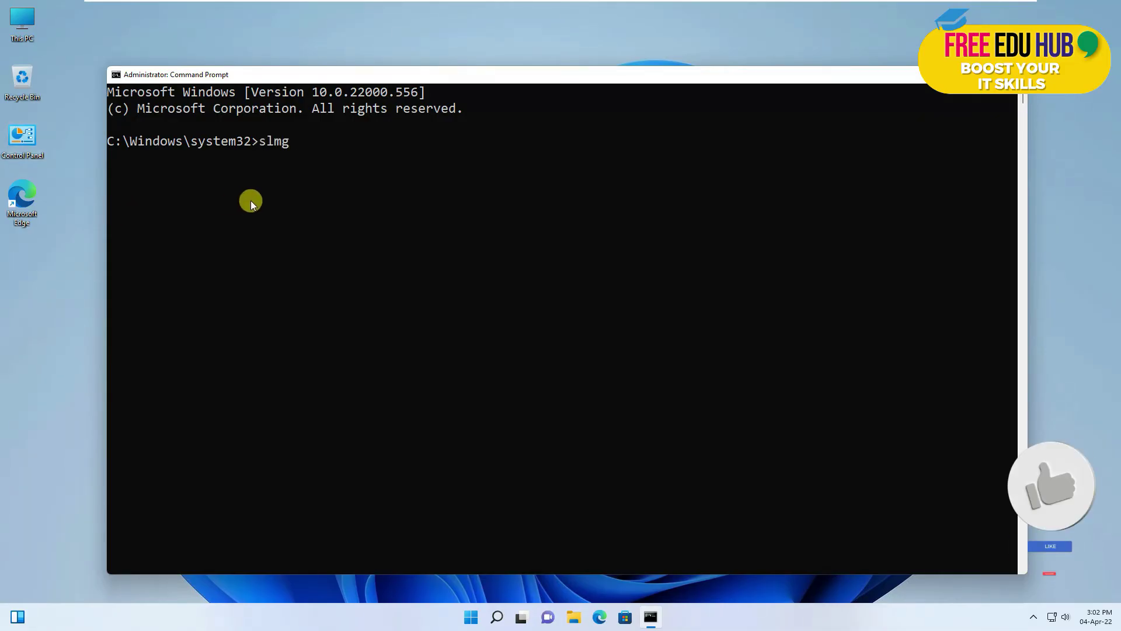
pyautogui.write('r /u')
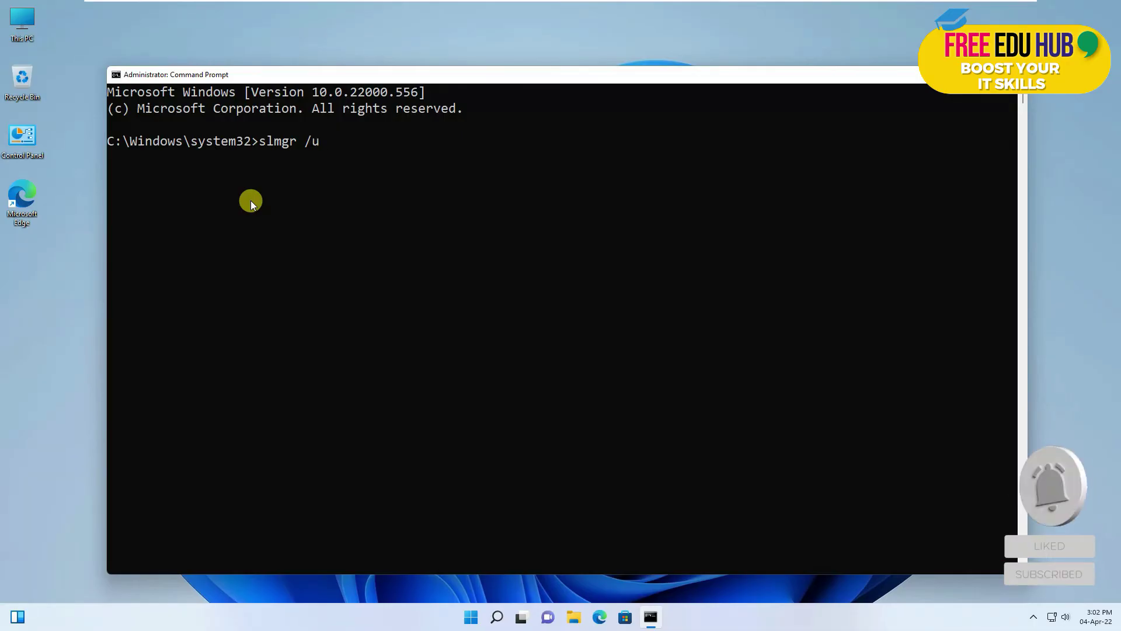
pyautogui.write('pk')
# Step: Run slmgr /upk to uninstall the product key and dismiss the success message
pyautogui.press('Return')
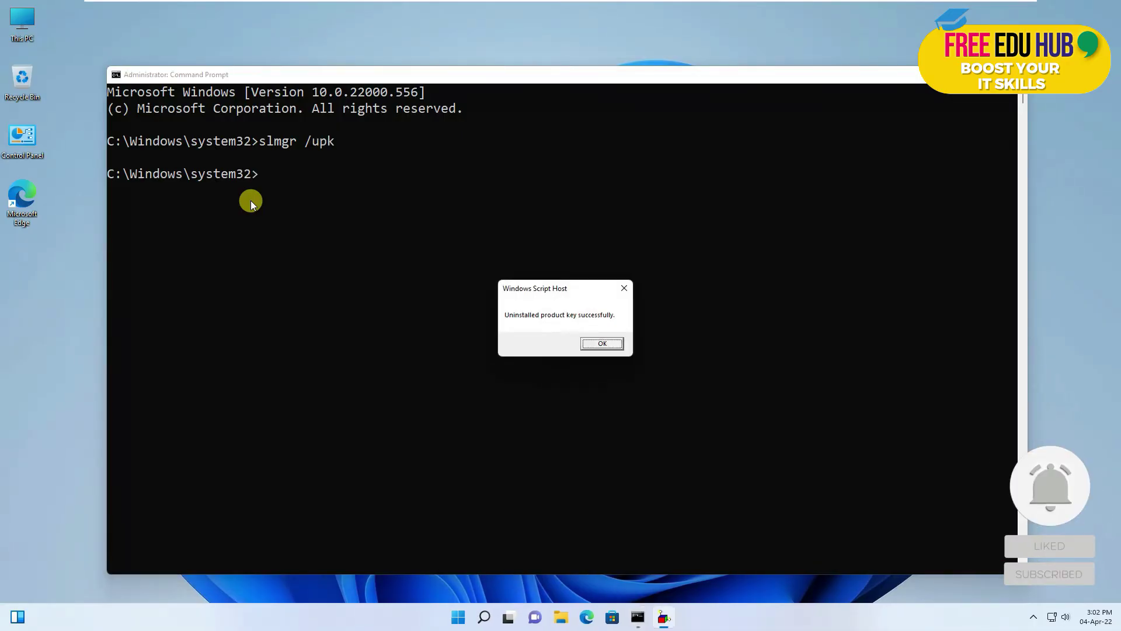
pyautogui.click(595, 348)
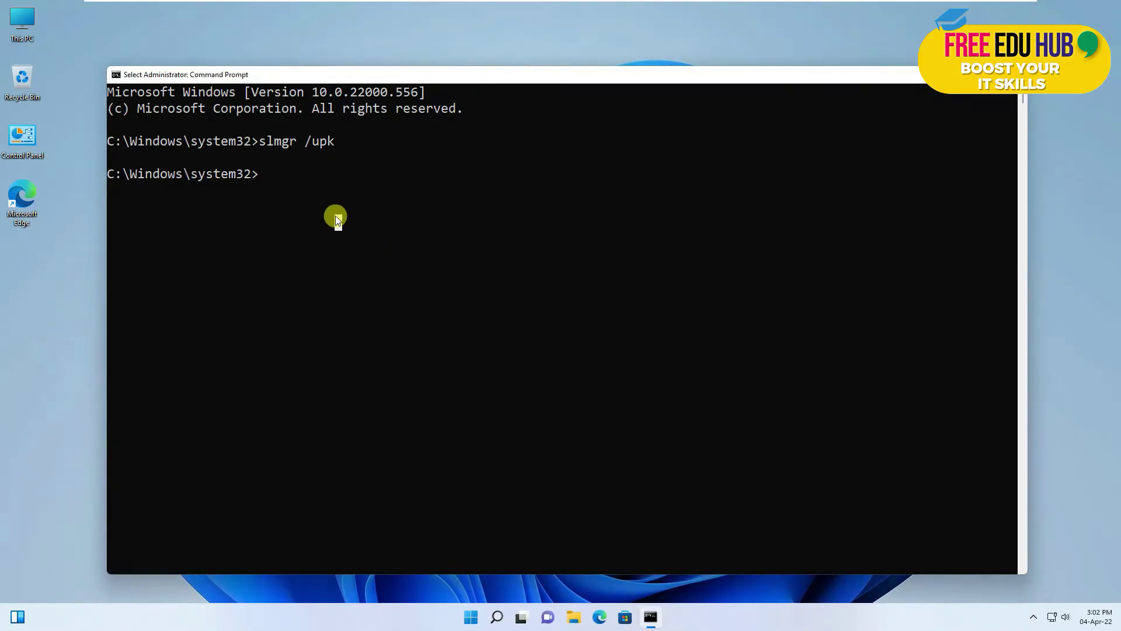
# Step: Edit the recalled command to slmgr /cpky, run it, and dismiss the confirmation
pyautogui.click(335, 216)
pyautogui.press('Up')
pyautogui.press('BackSpace')
pyautogui.press('BackSpace')
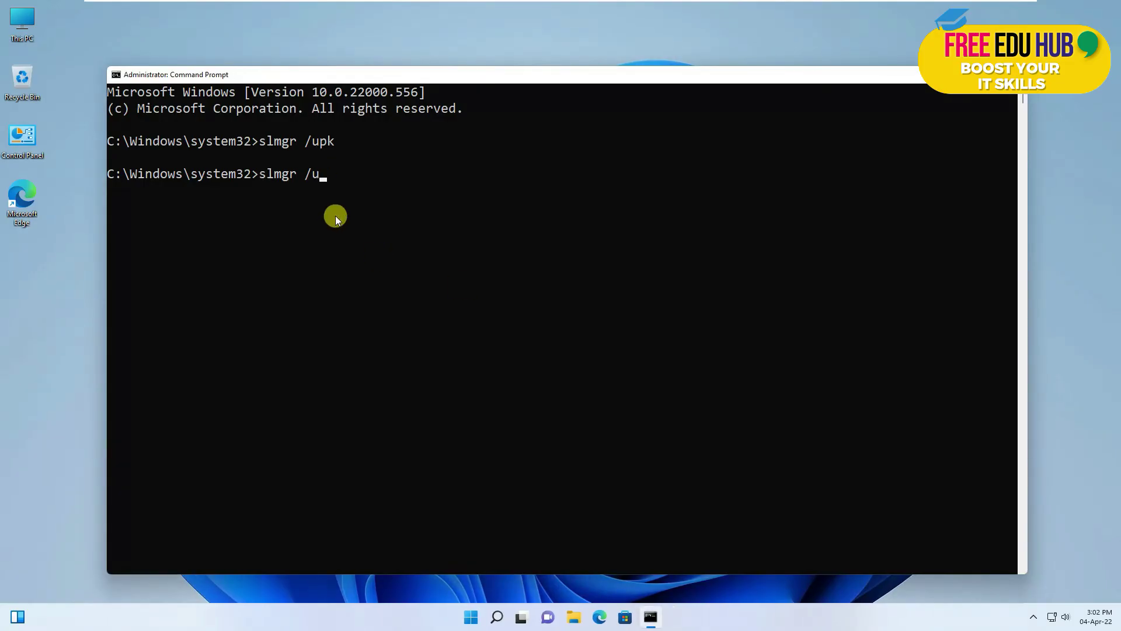
pyautogui.press('BackSpace')
pyautogui.write('c')
pyautogui.write('pky')
pyautogui.press('Return')
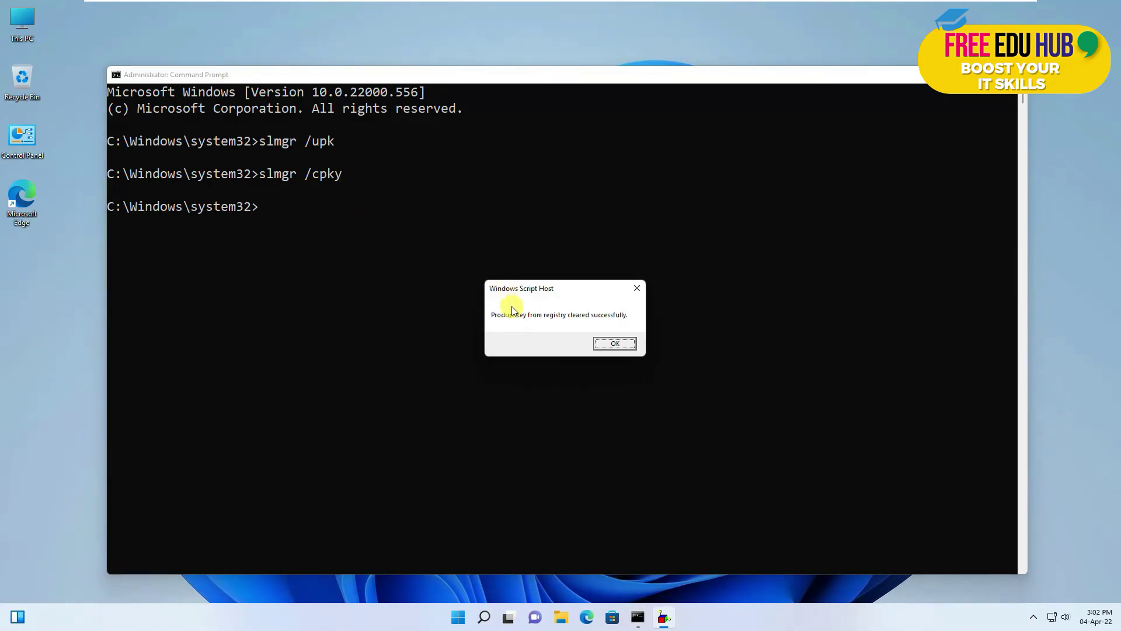
pyautogui.click(624, 346)
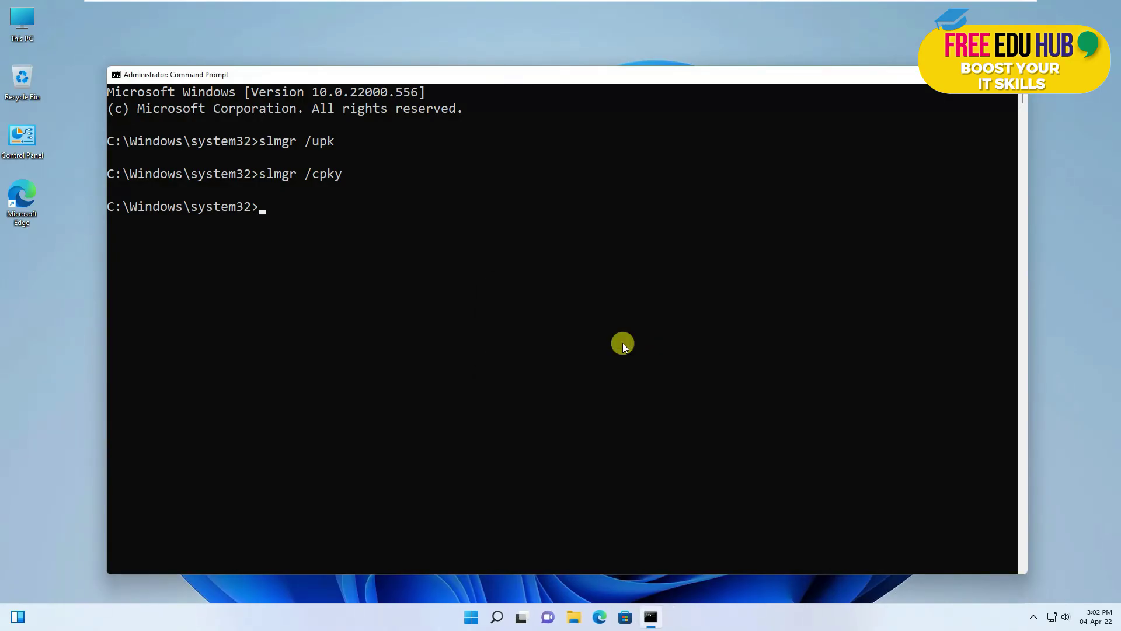
pyautogui.write('slmgr /rearm')
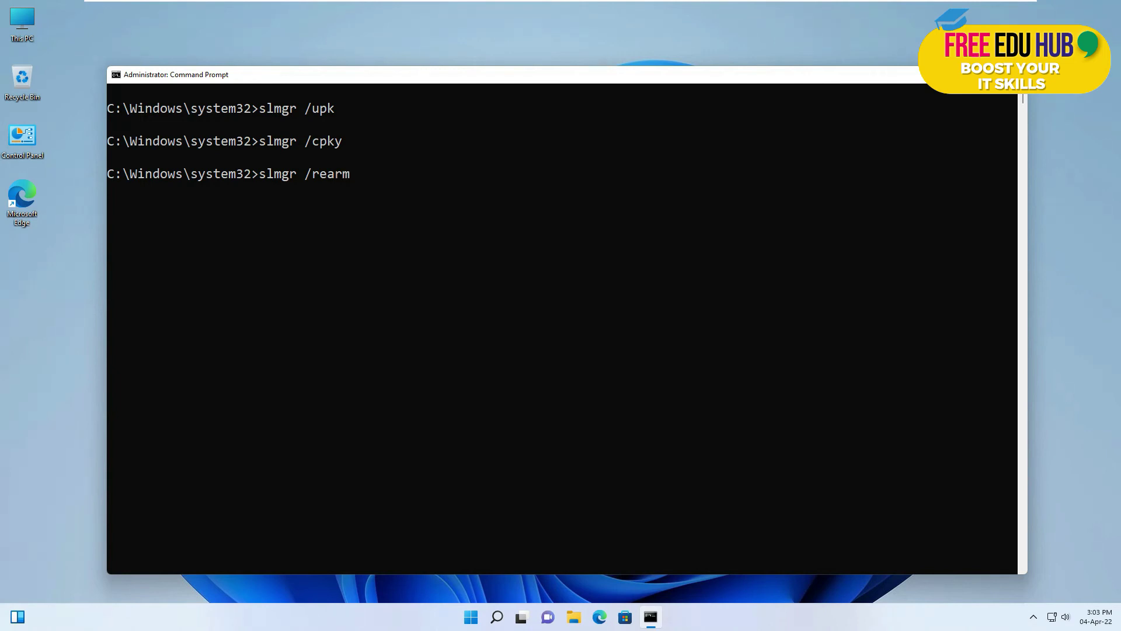
# Step: Run slmgr /rearm and dismiss the restart-required notice
pyautogui.press('Return')
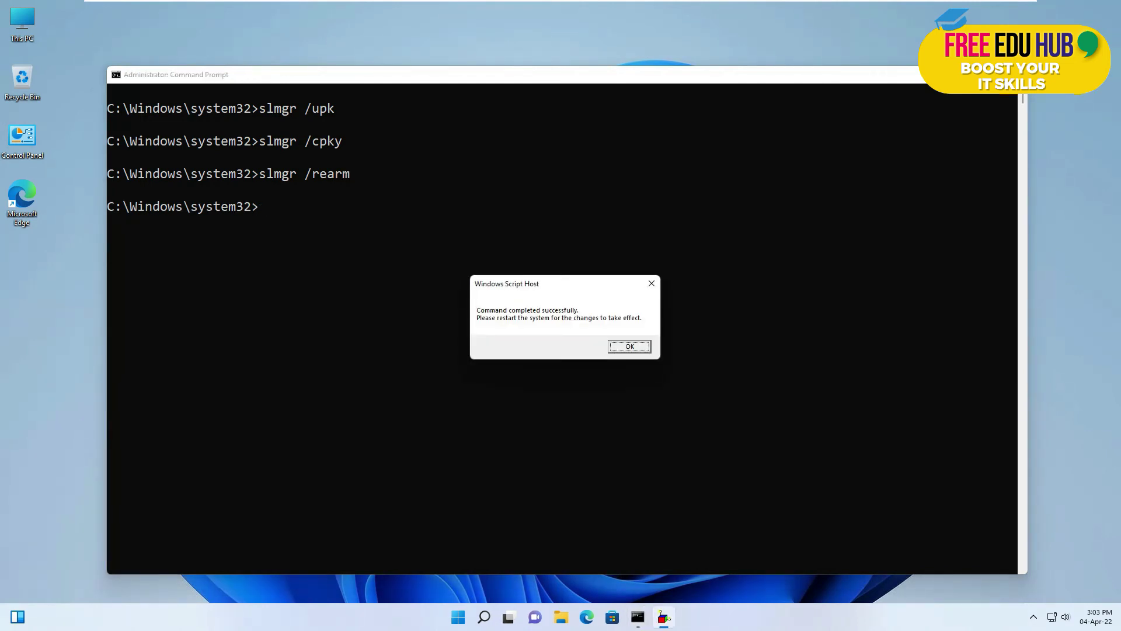
pyautogui.press('Return')
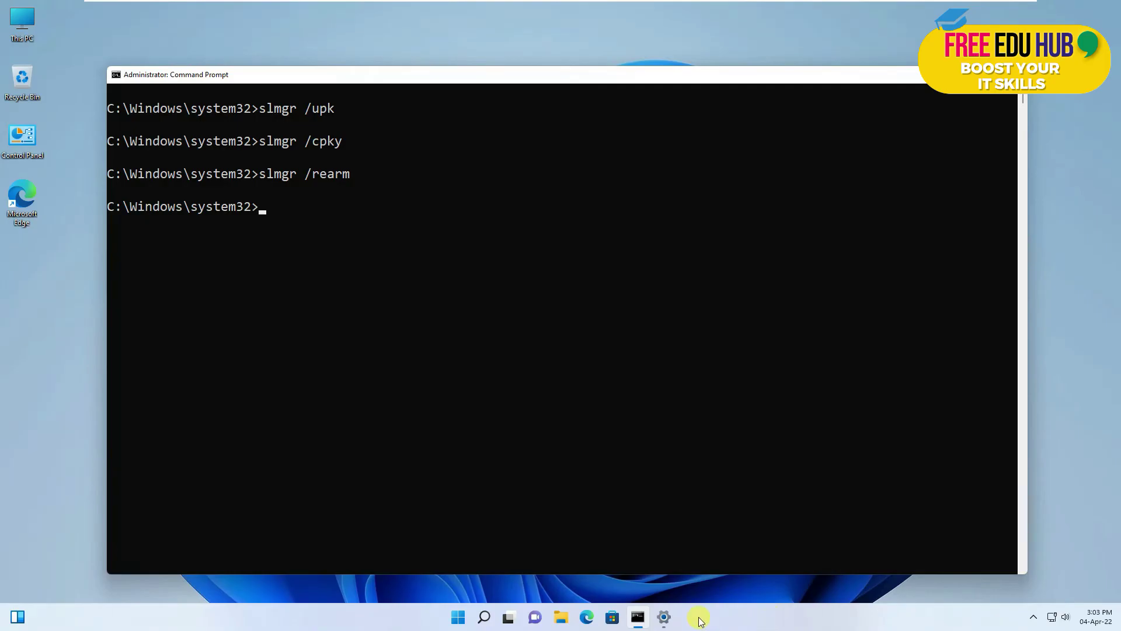
# Step: Bring up Settings Activation, now showing Windows 11 Pro Not active with no product key
pyautogui.click(664, 619)
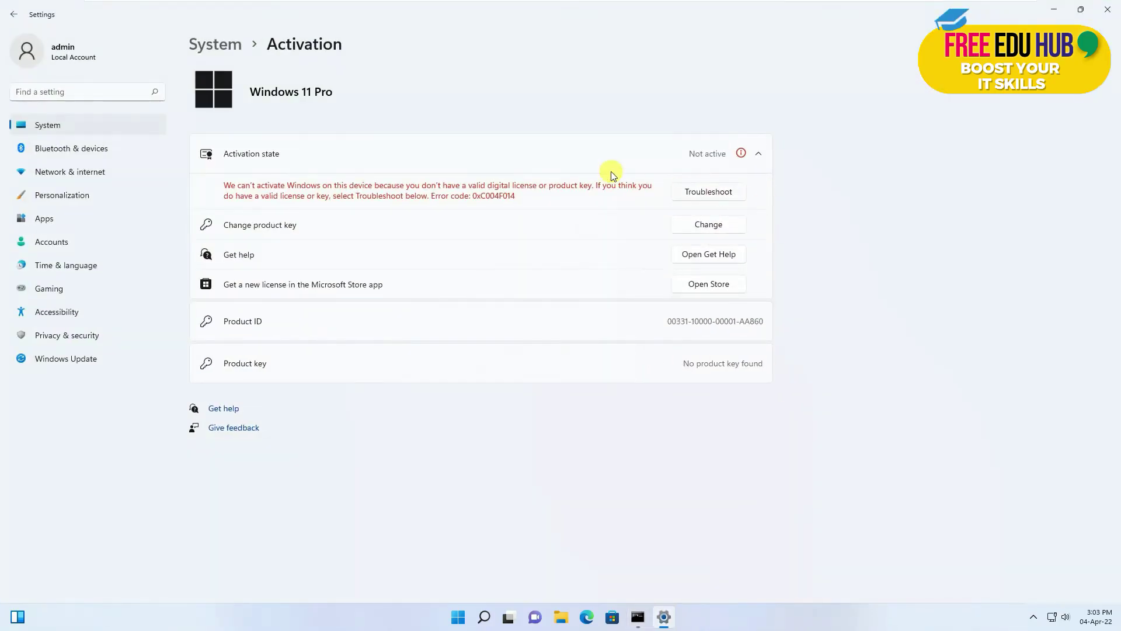